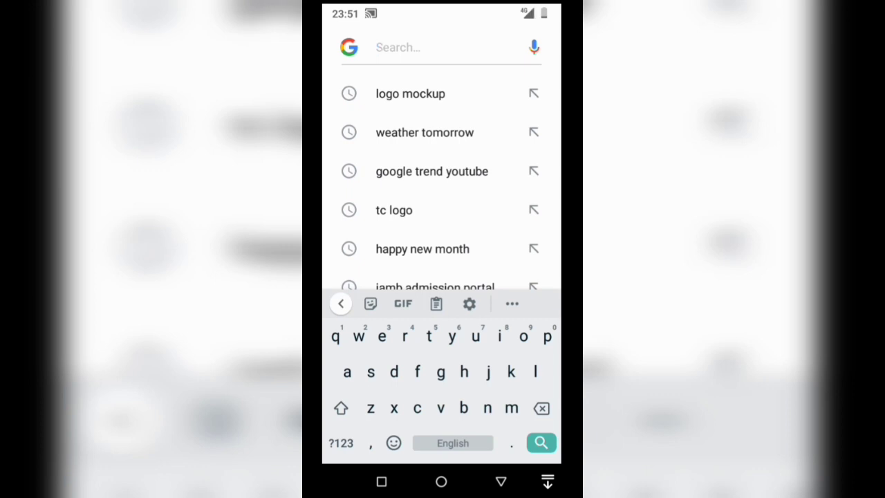
- Search Google Images for 'logo mockup' and open the Free 3D Glass Logo Mockup image's download options
left_click(488, 95)
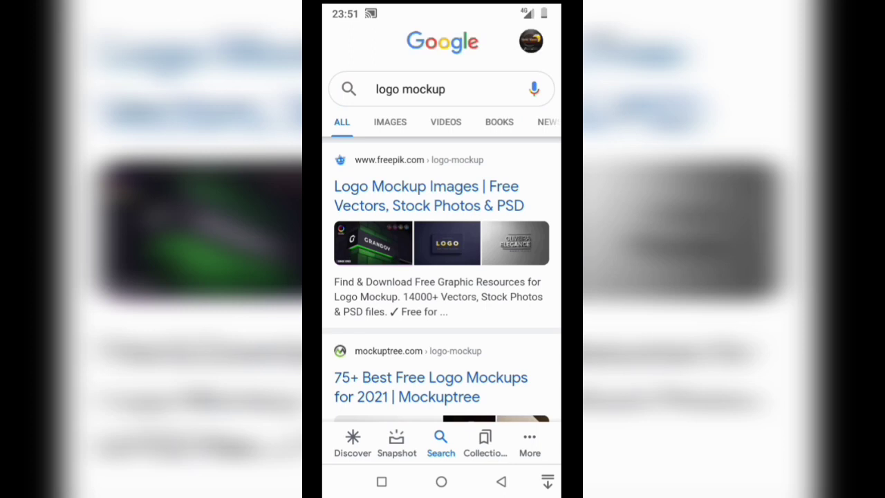
left_click(405, 113)
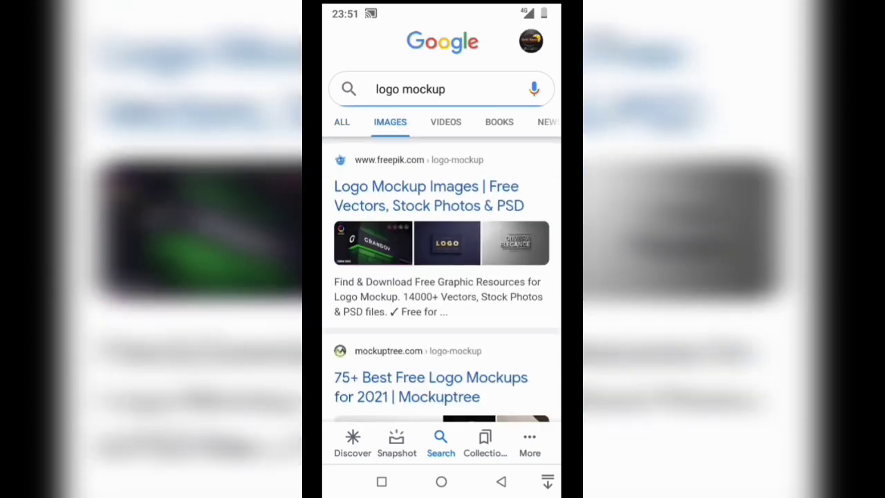
scroll(489, 324, "down", 1)
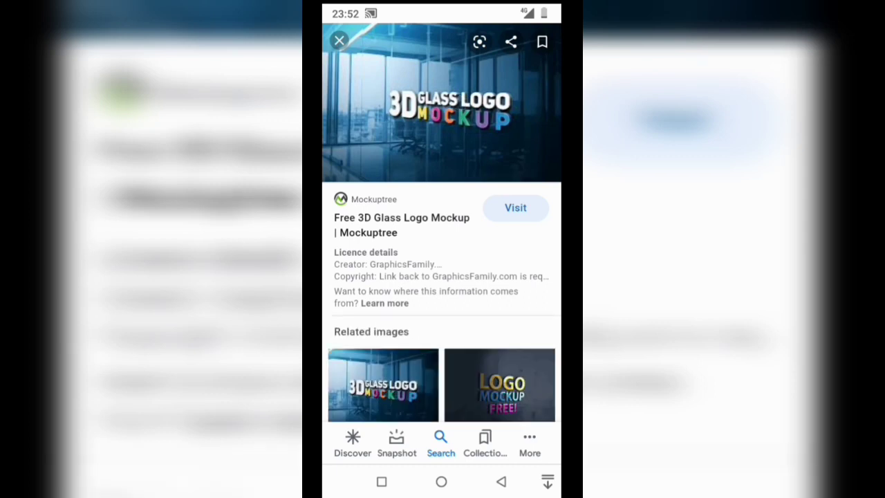
left_click(477, 125)
left_click(449, 206)
- From the home screen's app drawer, bring up BG.Studio's Remove Unwanted Object listing in Play Store
left_click(441, 481)
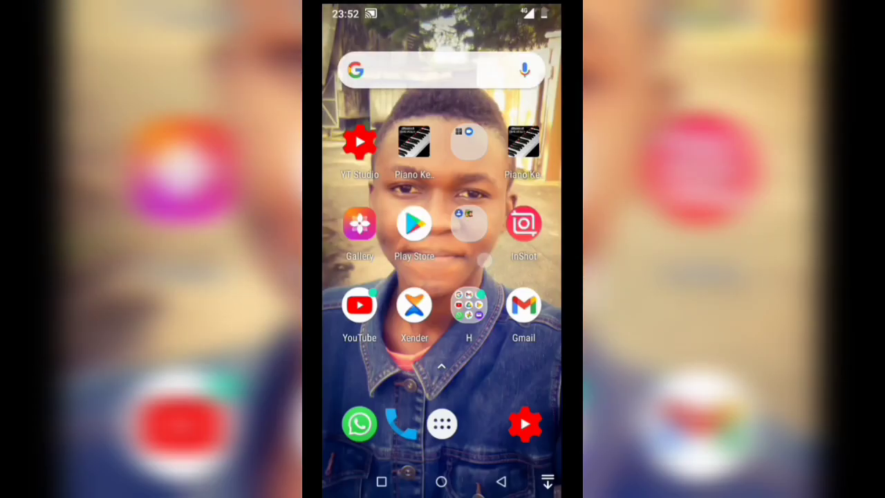
left_click_drag(484, 259, 484, 104)
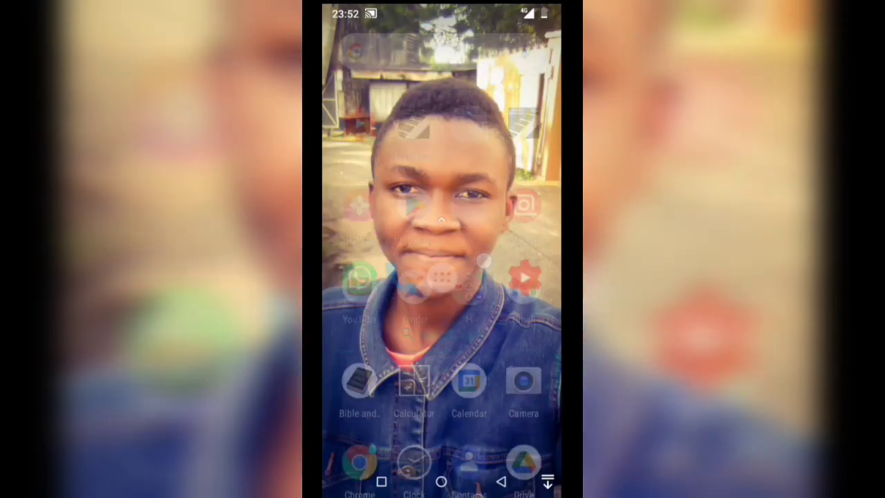
scroll(480, 273, "down", 5)
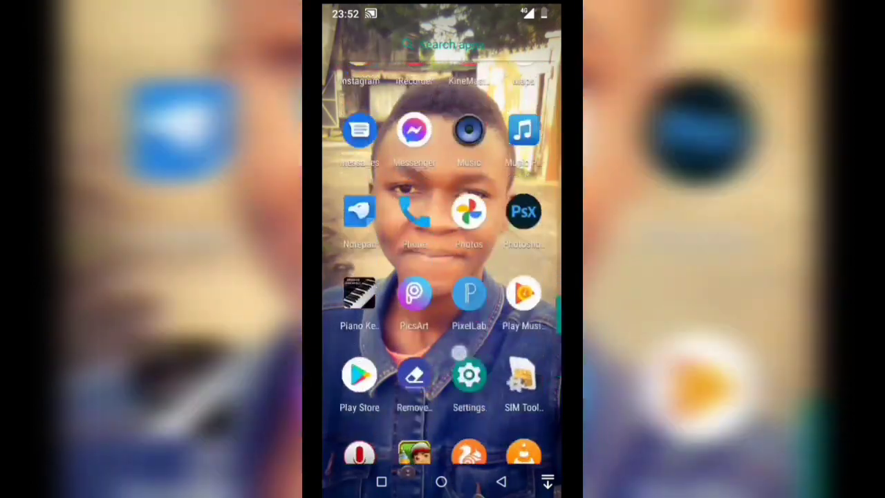
scroll(470, 256, "up", 5)
scroll(470, 256, "down", 4)
scroll(441, 262, "down", 5)
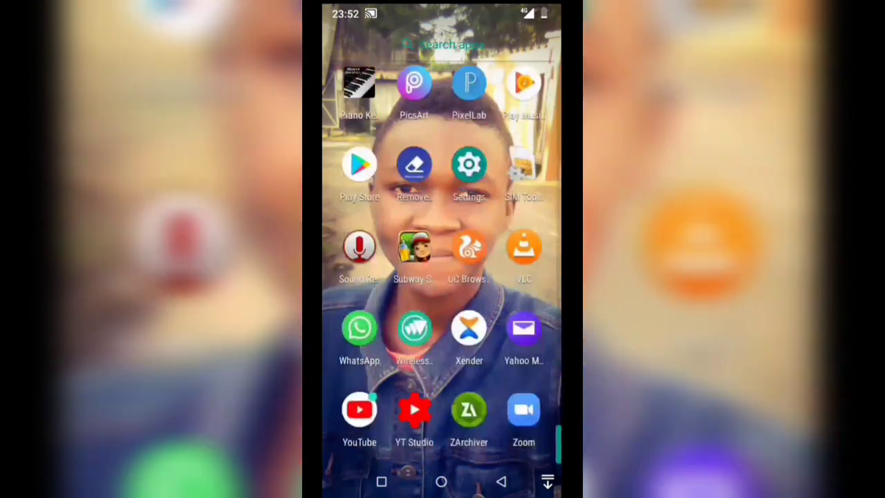
scroll(441, 263, "up", 2)
left_click(359, 221)
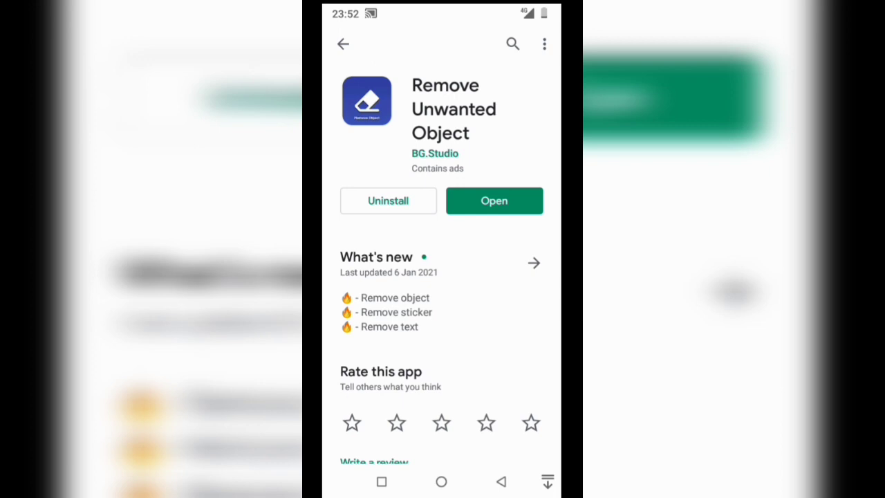
- Load the 3D glass logo mockup from the Gallery and select the Brush tool
left_click(511, 197)
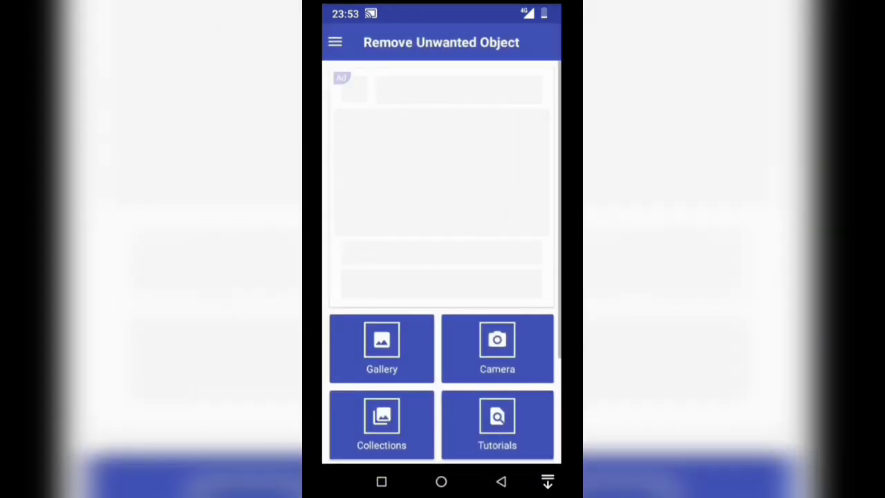
left_click(381, 346)
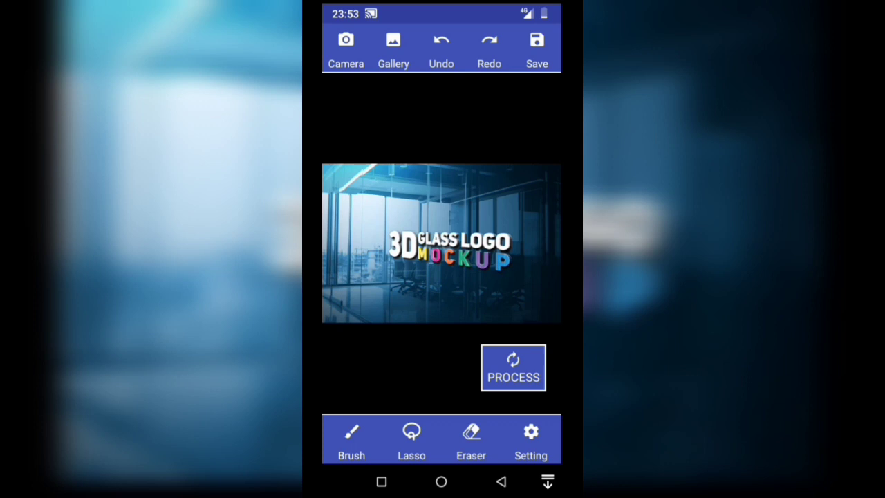
left_click(351, 439)
- Paint red over the 3D GLASS LOGO MOCKUP lettering and process it away
mouse_move(391, 221)
left_mouse_down()
mouse_move(458, 266)
mouse_move(502, 262)
mouse_move(507, 237)
mouse_move(479, 223)
mouse_move(390, 239)
mouse_move(398, 255)
mouse_move(449, 252)
mouse_move(417, 240)
mouse_move(454, 247)
mouse_move(447, 255)
mouse_move(418, 250)
mouse_move(461, 240)
left_mouse_up()
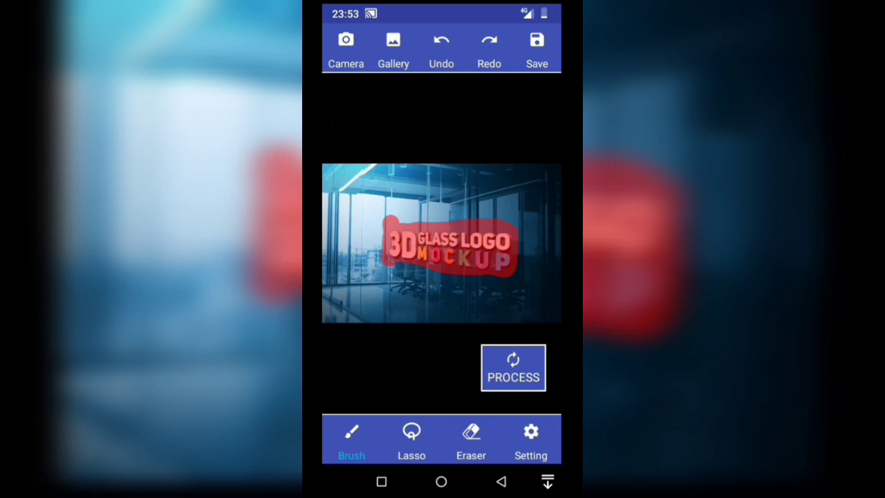
left_click(512, 366)
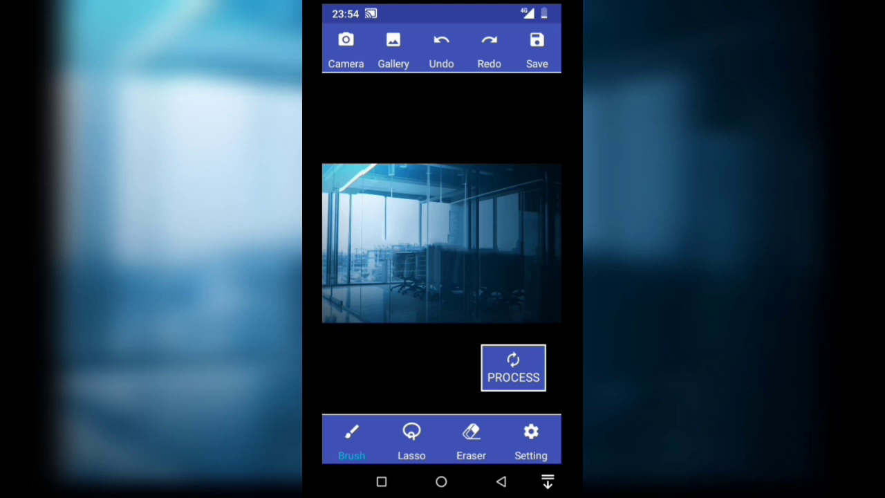
- Decline saving the glass office result and load the wooden-plank COMPANY mockup from Downloads
left_click(537, 47)
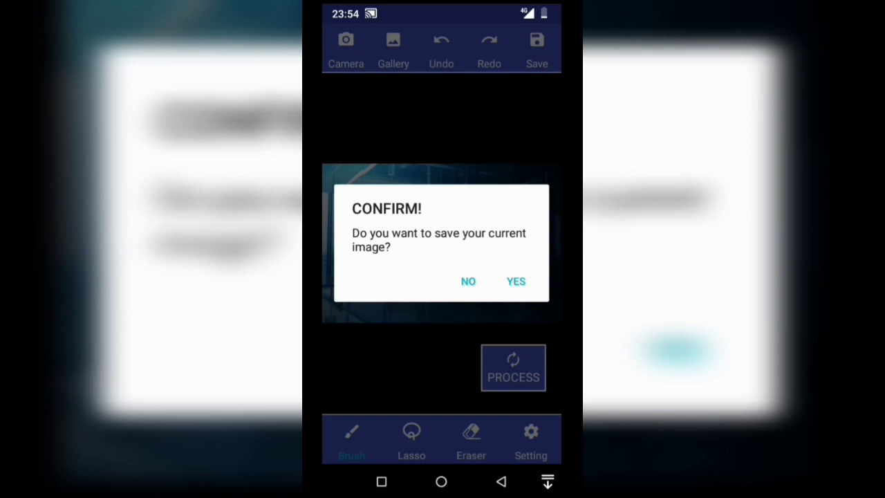
left_click(468, 280)
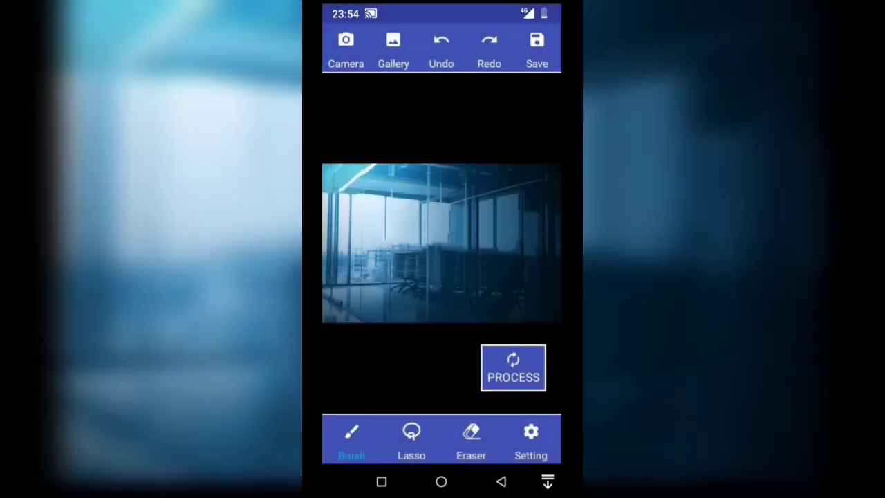
left_click(393, 49)
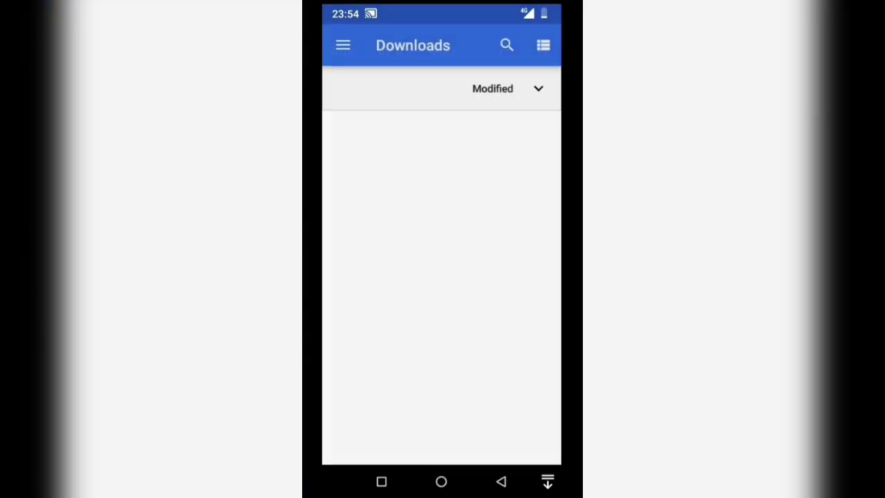
scroll(441, 277, "down", 3)
scroll(441, 276, "down", 3)
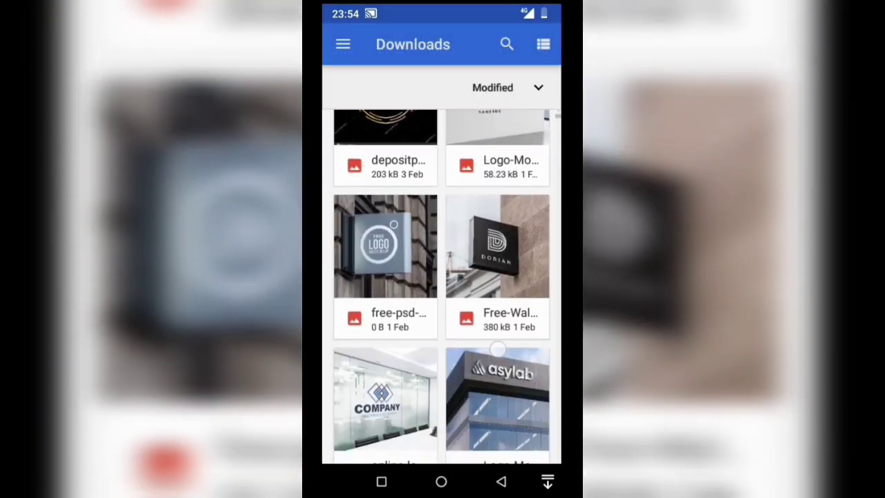
scroll(441, 276, "down", 3)
scroll(492, 276, "down", 1)
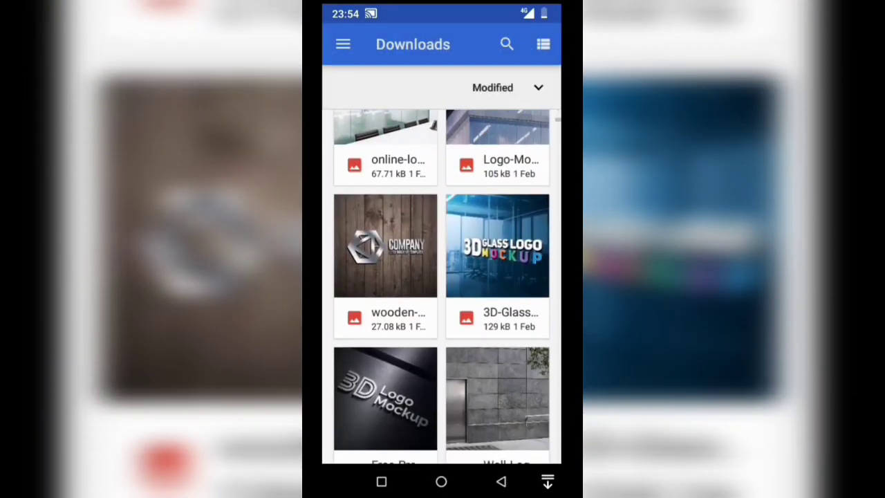
left_click(392, 246)
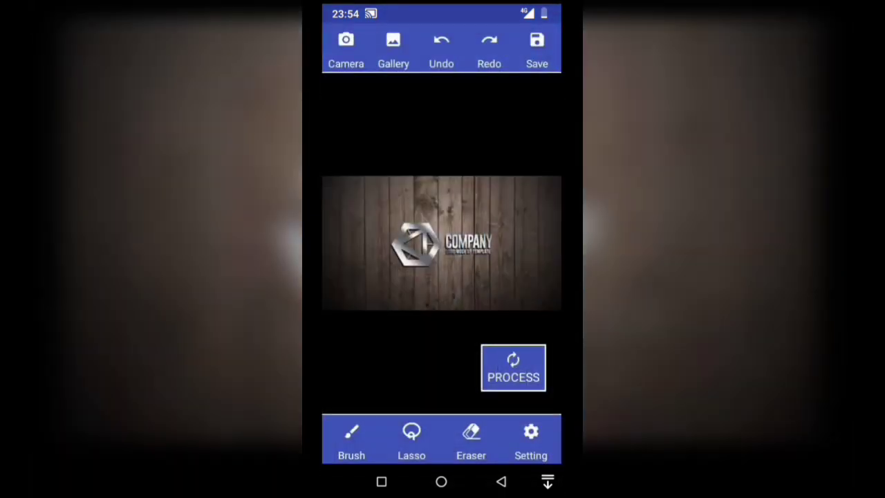
- Brush red over the whole COMPANY logo and text on the planks, then process it
left_click(351, 439)
mouse_move(406, 224)
left_mouse_down()
mouse_move(401, 250)
mouse_move(422, 264)
mouse_move(453, 241)
mouse_move(492, 244)
mouse_move(485, 232)
mouse_move(427, 228)
mouse_move(419, 238)
mouse_move(428, 250)
mouse_move(437, 223)
left_mouse_up()
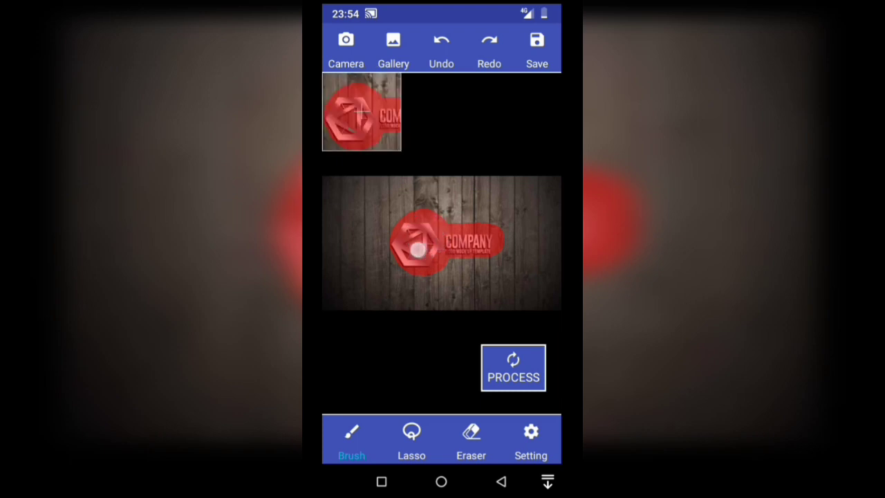
mouse_move(414, 254)
left_mouse_down()
mouse_move(422, 226)
mouse_move(435, 233)
left_mouse_up()
left_click(425, 230)
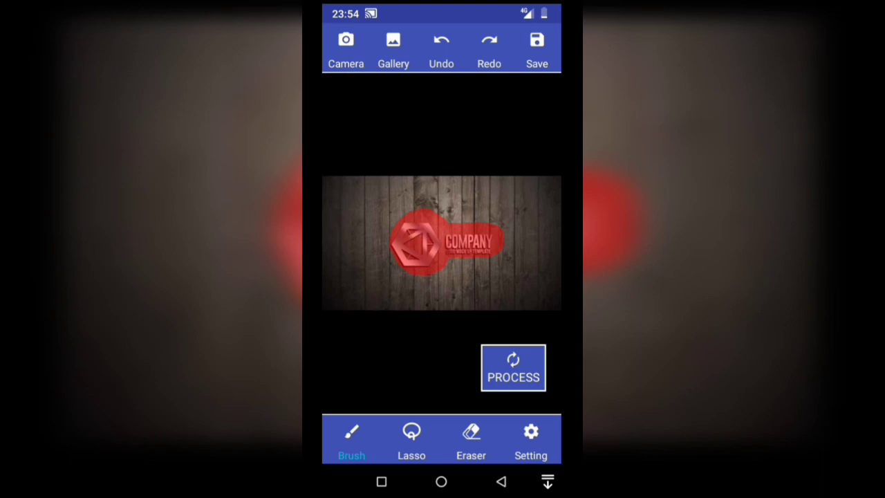
left_click(442, 236)
left_click(513, 367)
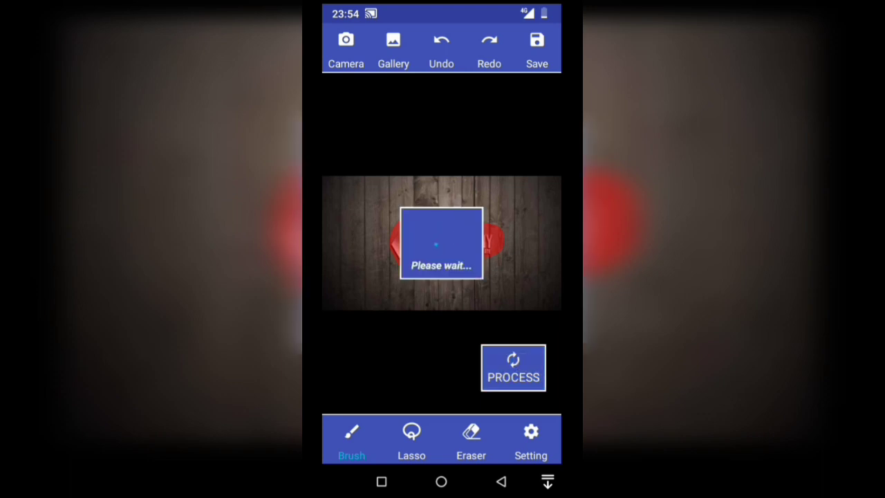